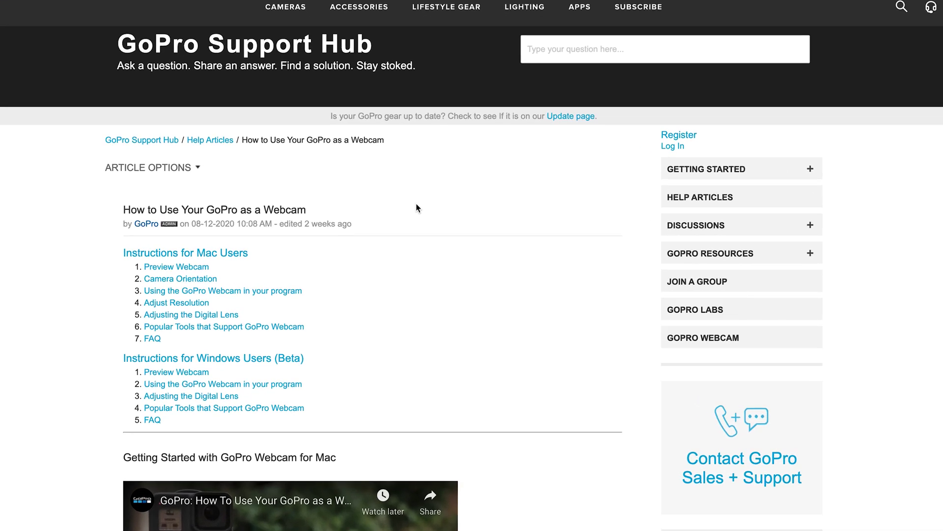
scroll(427, 199, down, 1)
scroll(427, 198, up, 2)
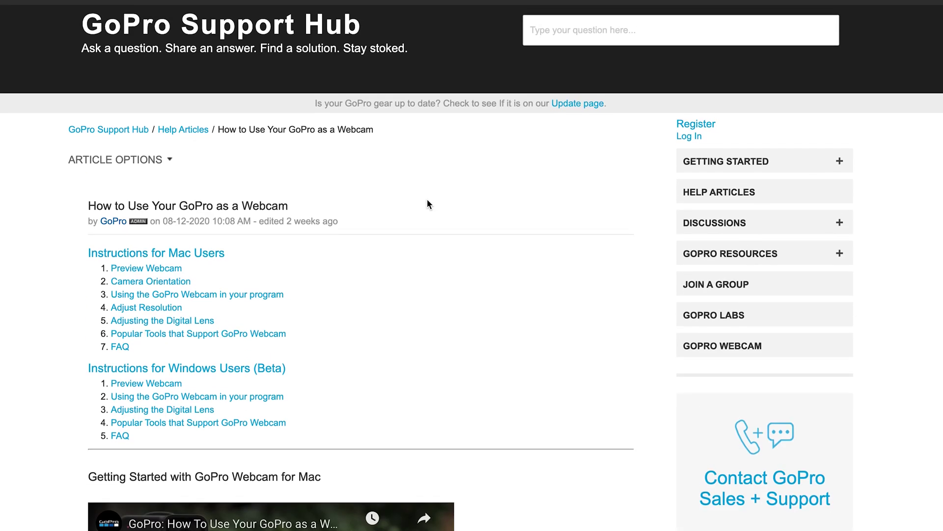
scroll(426, 199, down, 8)
scroll(464, 226, down, 1)
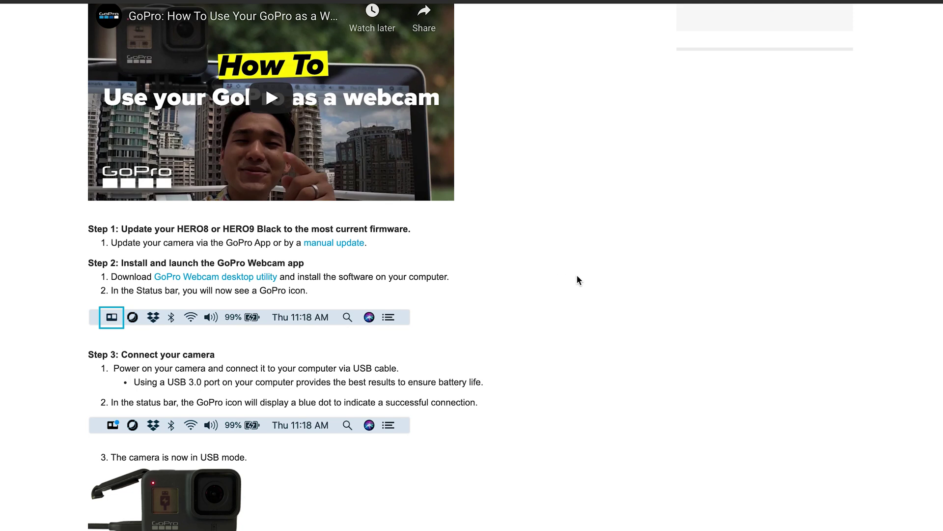
scroll(577, 276, up, 8)
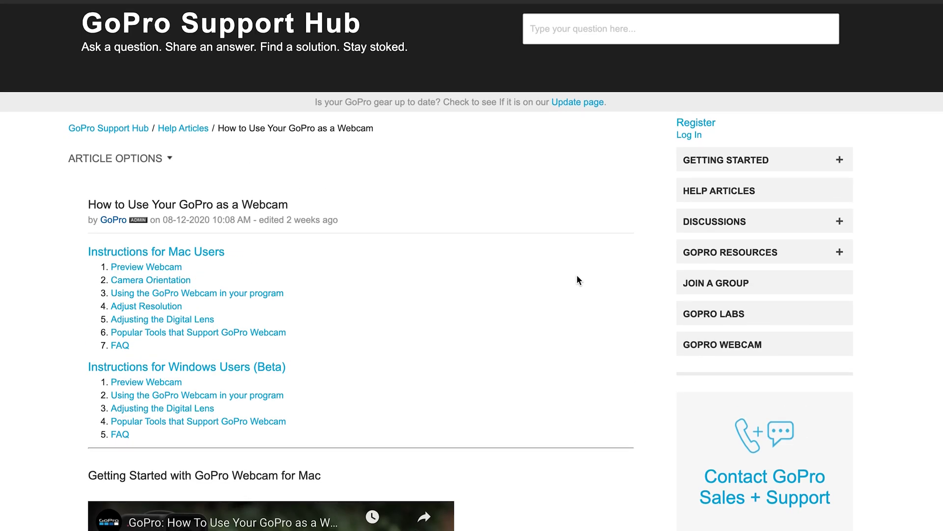
scroll(577, 280, down, 1)
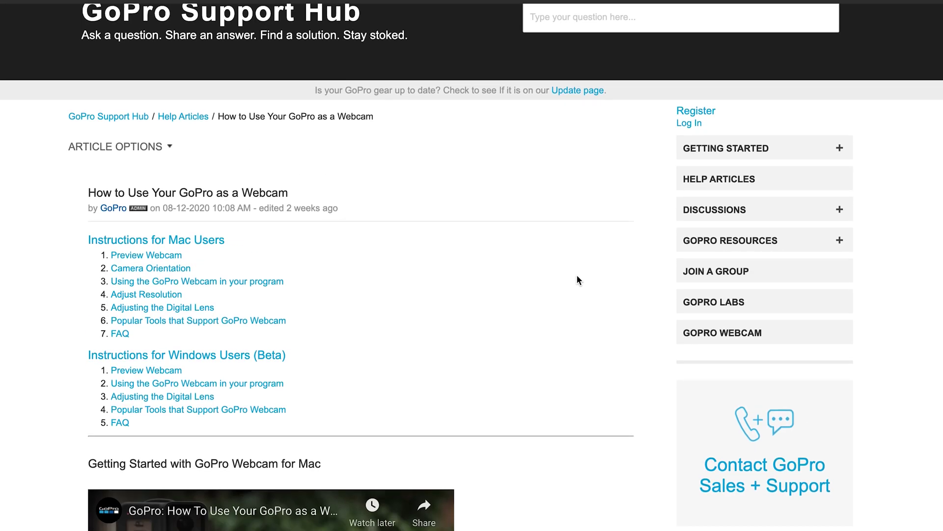
scroll(577, 280, down, 1)
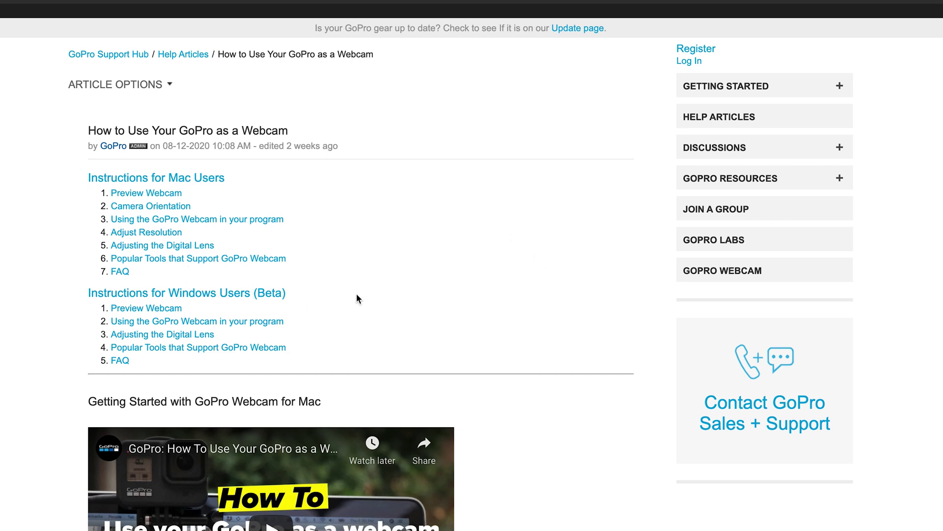
scroll(356, 295, up, 2)
scroll(580, 237, down, 10)
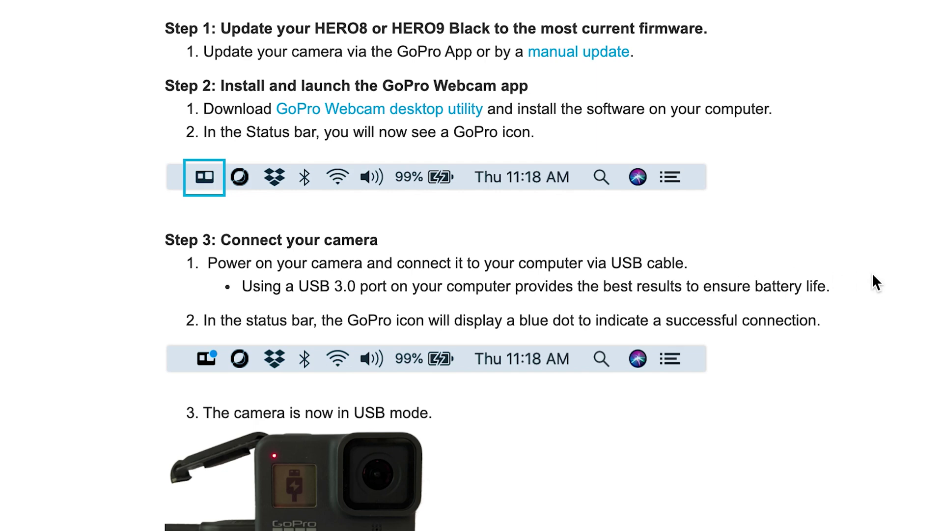
scroll(872, 272, down, 20)
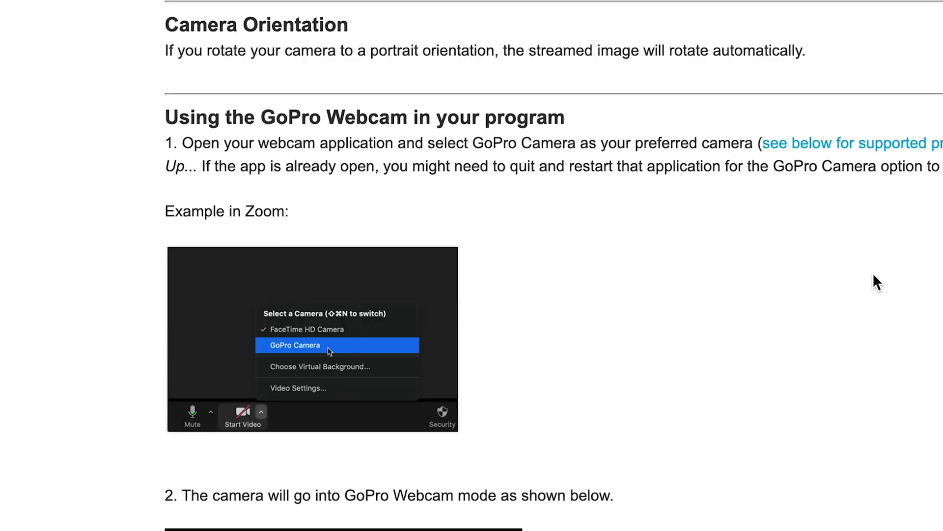
scroll(874, 274, down, 20)
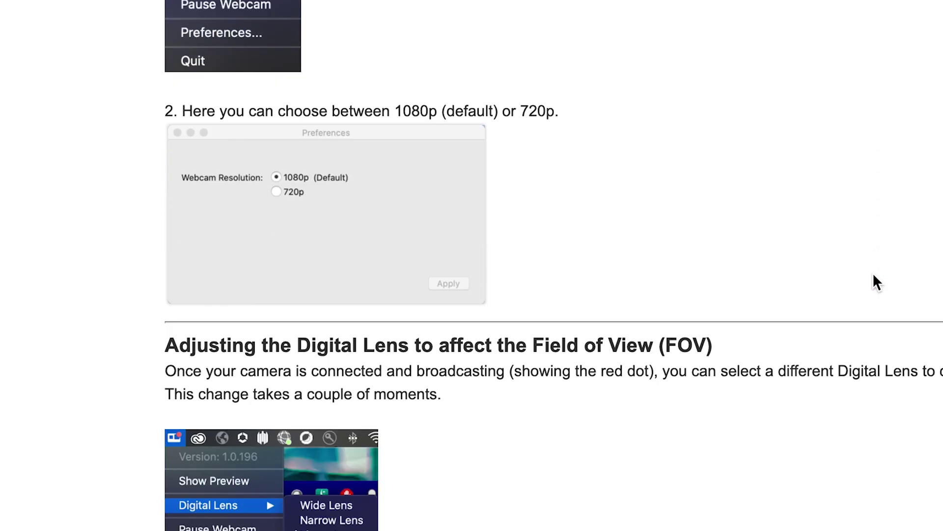
scroll(873, 274, down, 20)
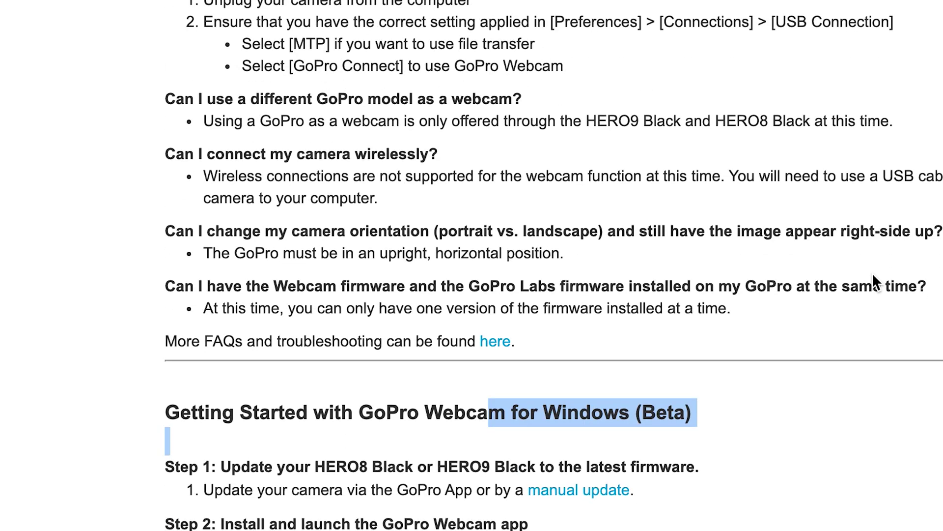
scroll(874, 274, up, 4)
scroll(872, 274, down, 8)
click(295, 113)
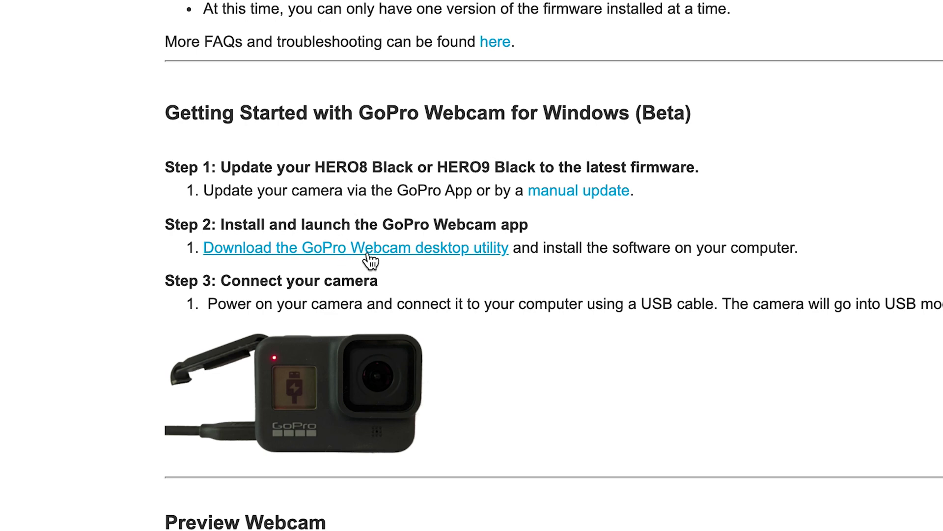
scroll(911, 295, up, 20)
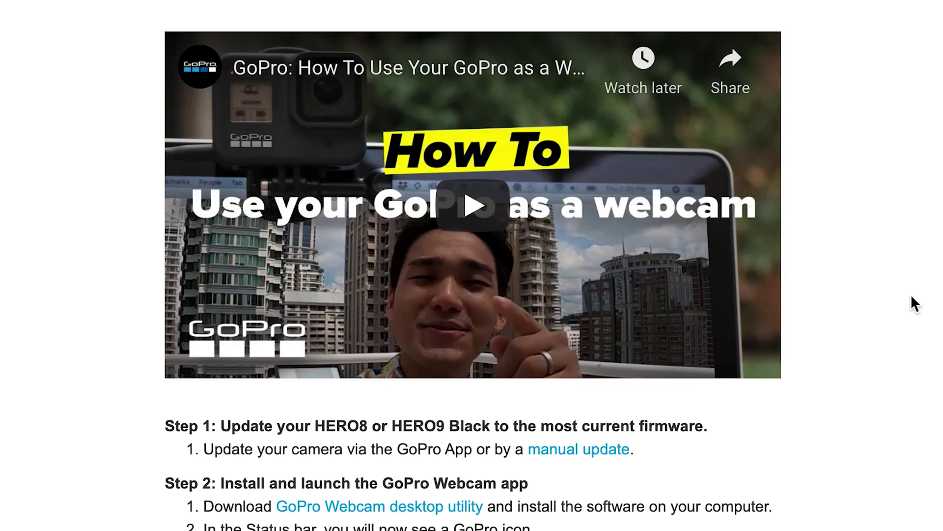
scroll(912, 297, down, 10)
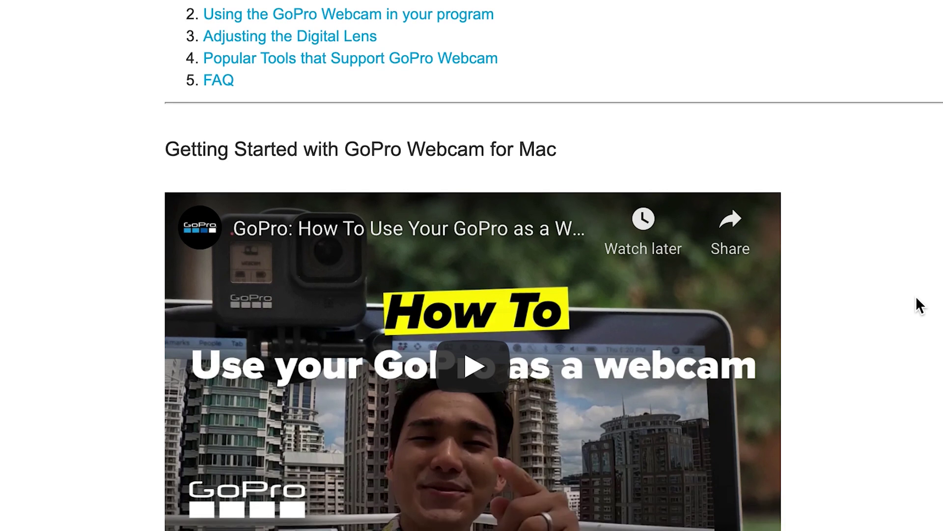
scroll(916, 296, down, 5)
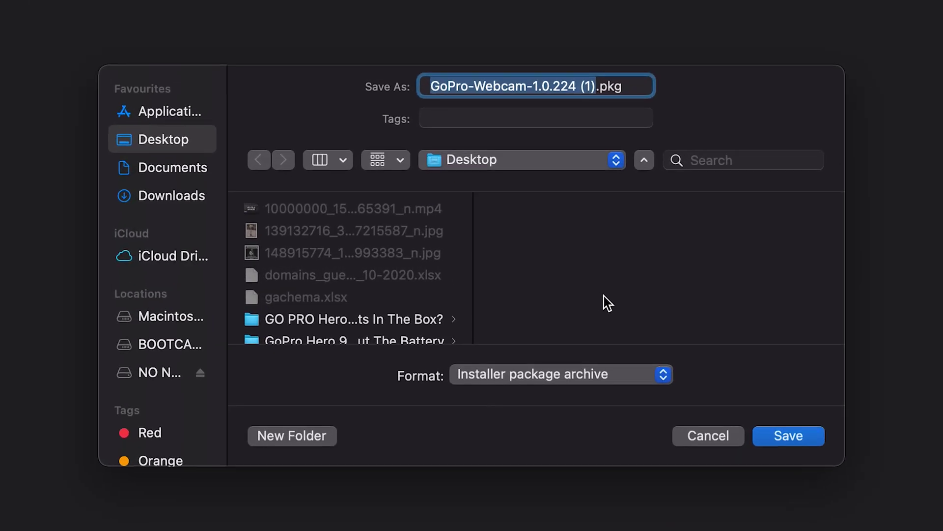
- Save the GoPro-Webcam-1.0.224 (1).pkg installer to the Desktop and reveal it in Finder
click(791, 439)
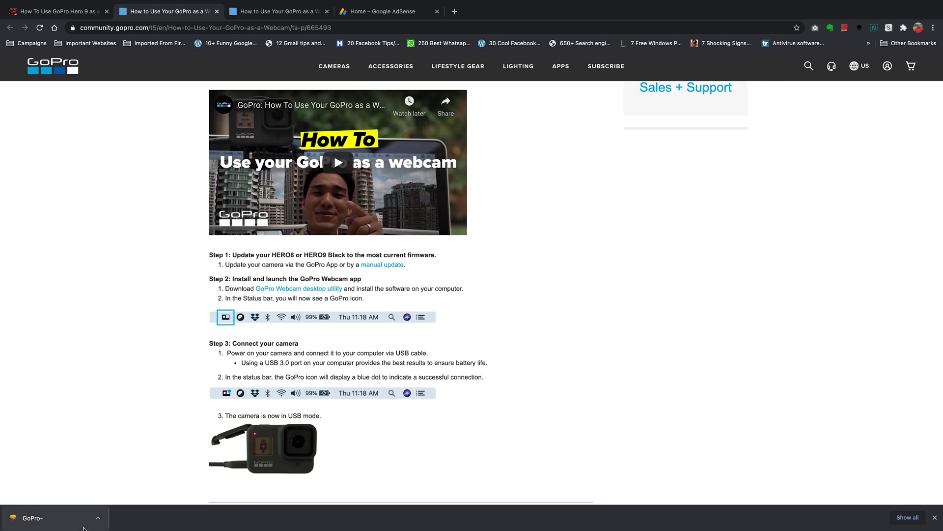
click(97, 520)
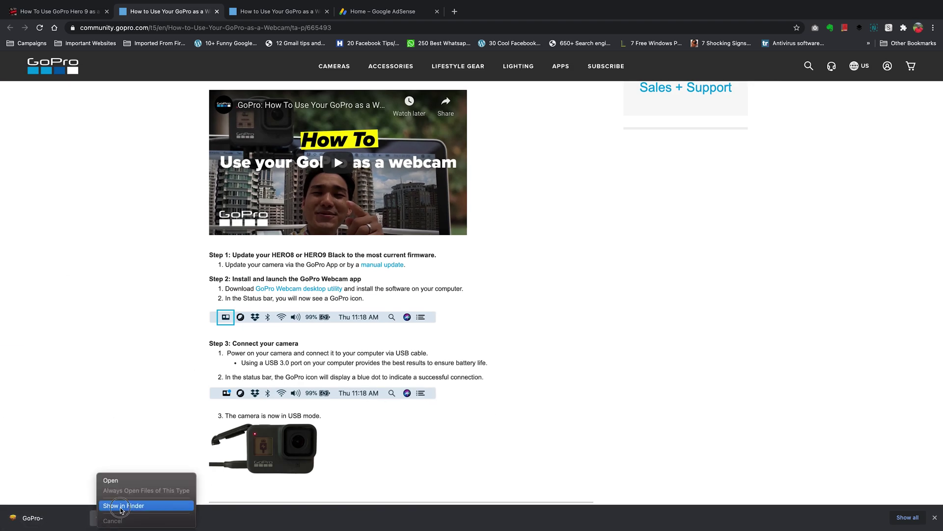
click(120, 509)
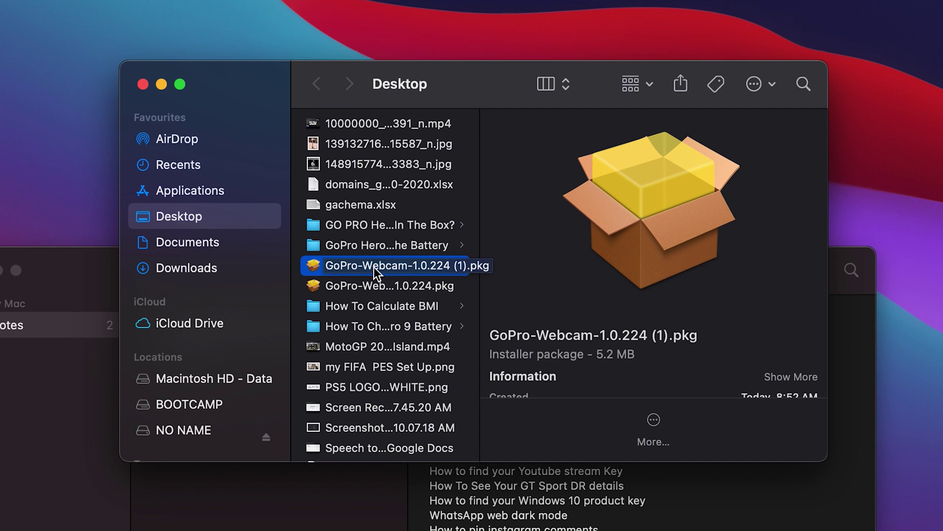
- Run the GoPro Webcam .pkg installer onto Macintosh HD, approving it with the admin password
click(376, 271)
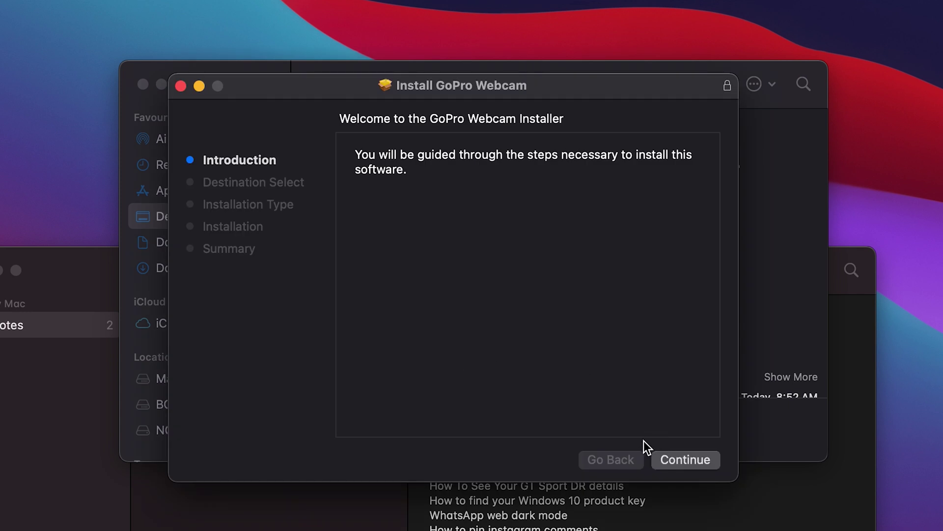
click(688, 460)
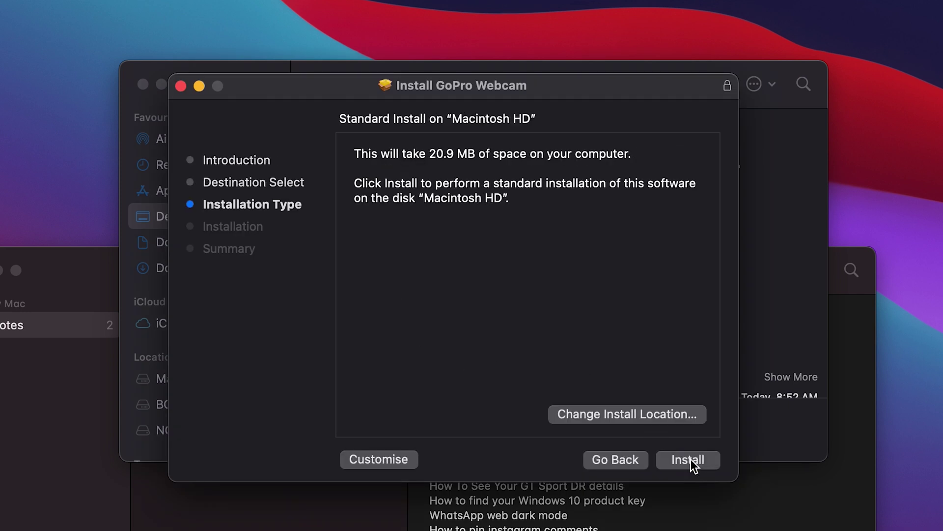
click(690, 459)
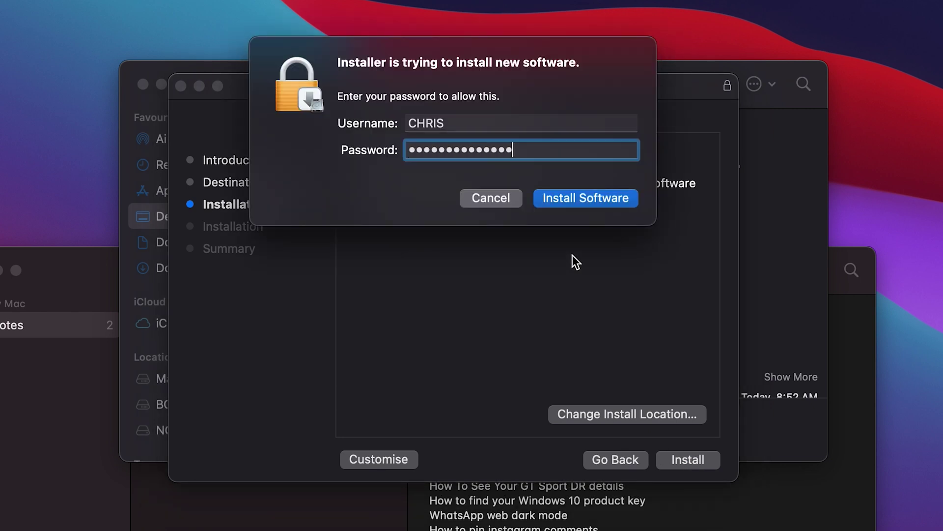
click(594, 200)
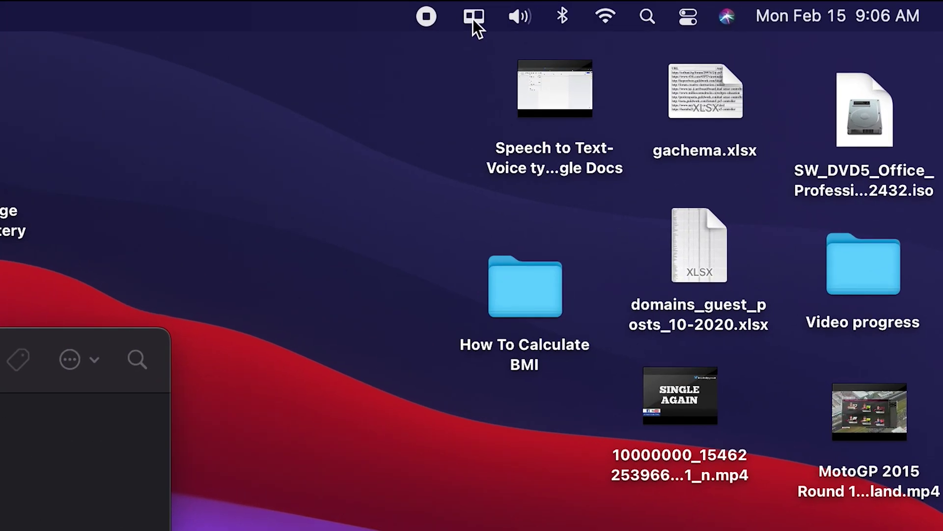
- Launch GoPro Webcam and find its icon among the hidden menu-bar items
click(473, 20)
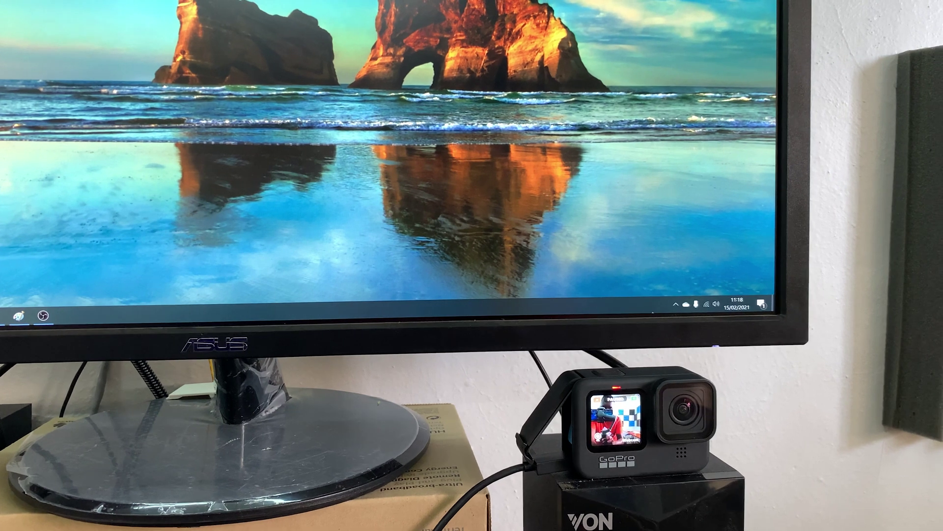
click(677, 306)
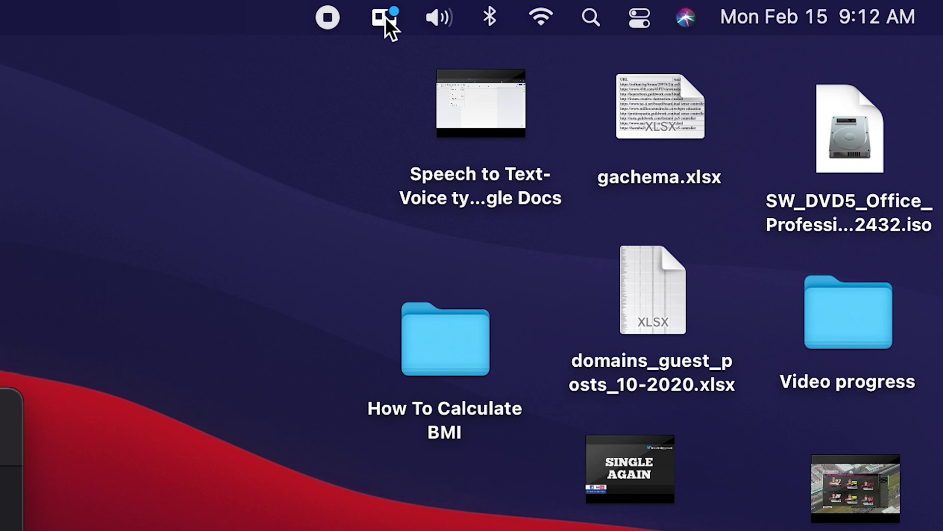
click(385, 16)
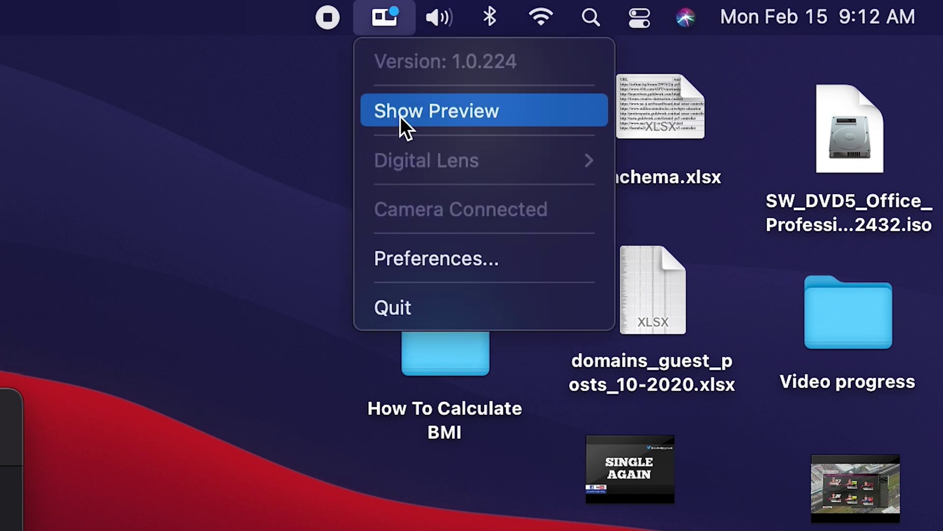
click(263, 128)
click(465, 109)
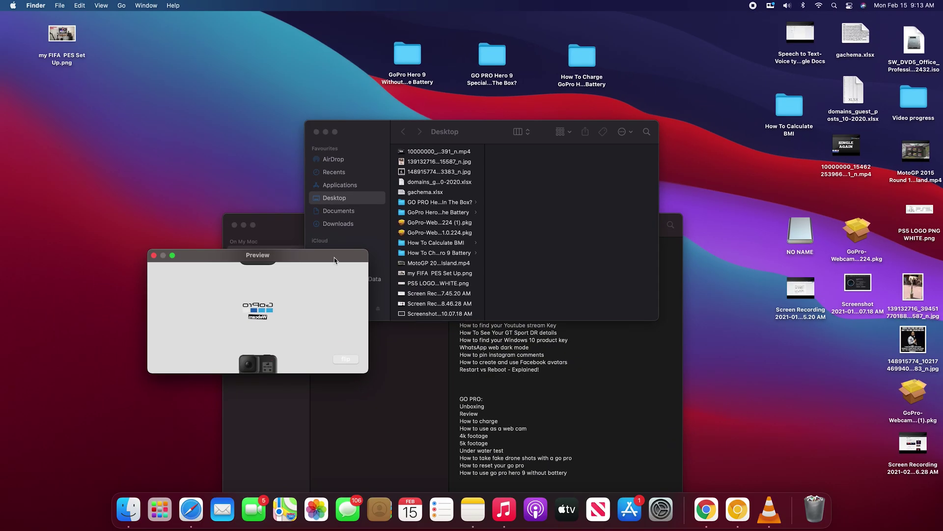
drag(334, 260, 473, 227)
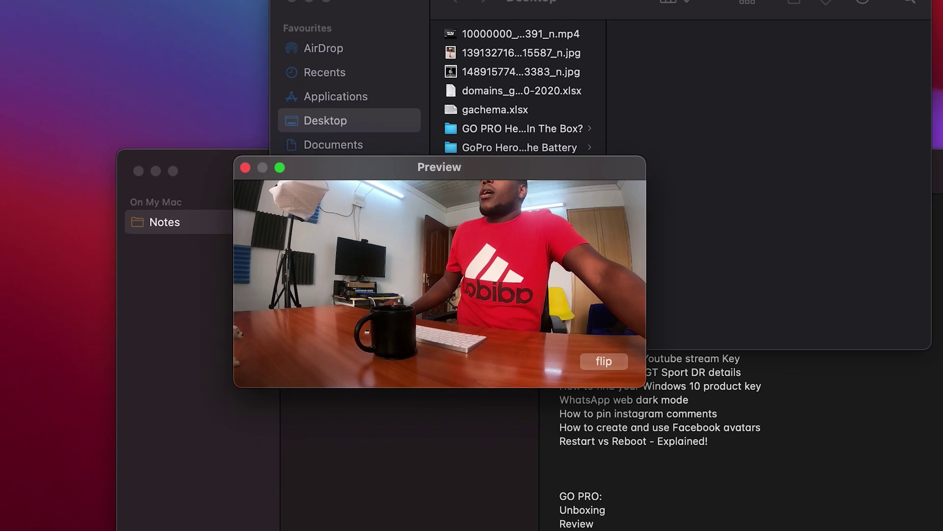
click(711, 7)
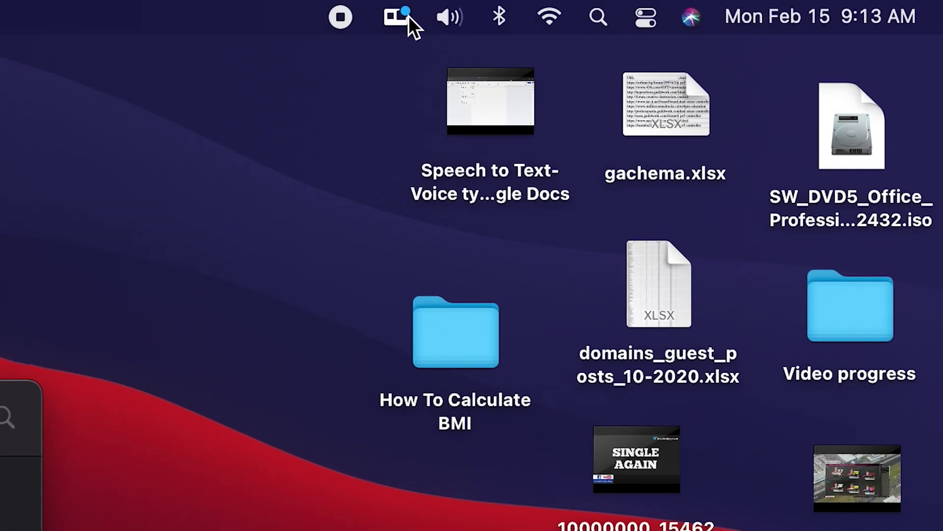
- In GoPro Webcam Preferences, keep 1080p resolution, apply it, and close the menu
click(407, 17)
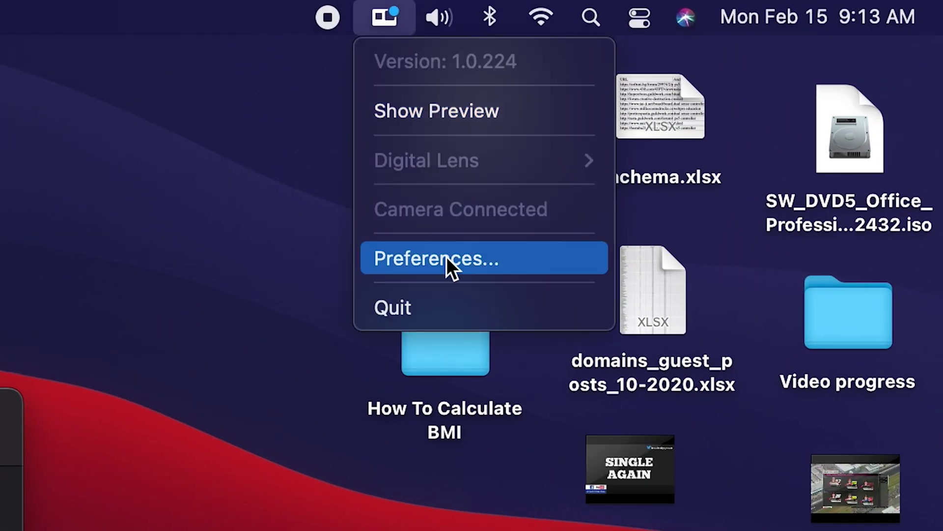
click(473, 258)
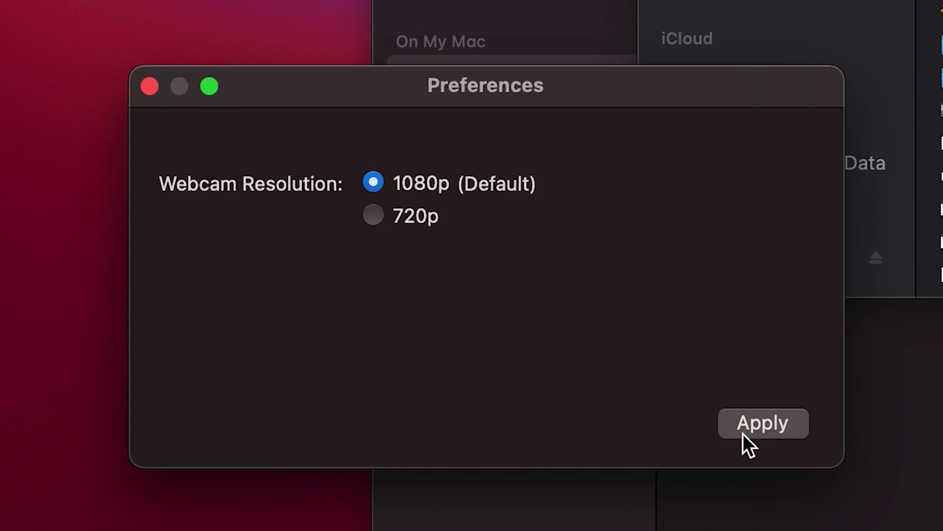
click(752, 424)
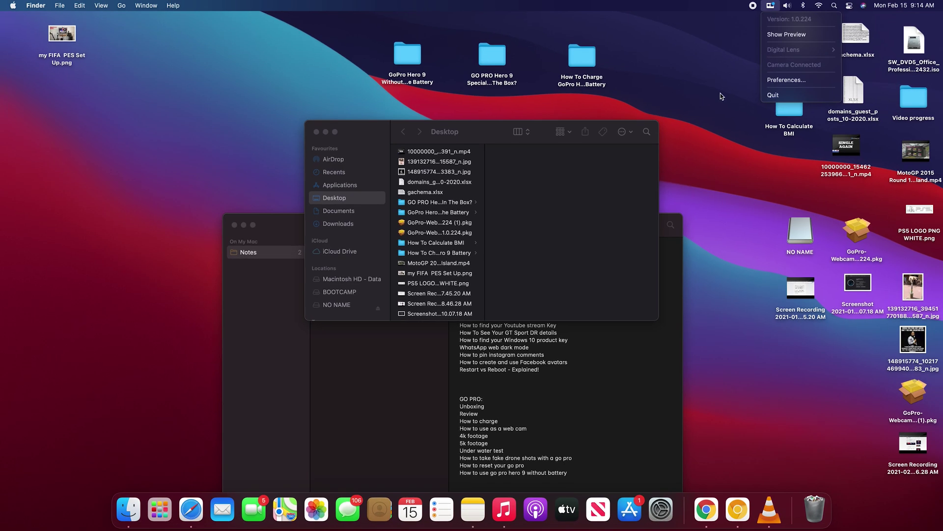
click(720, 96)
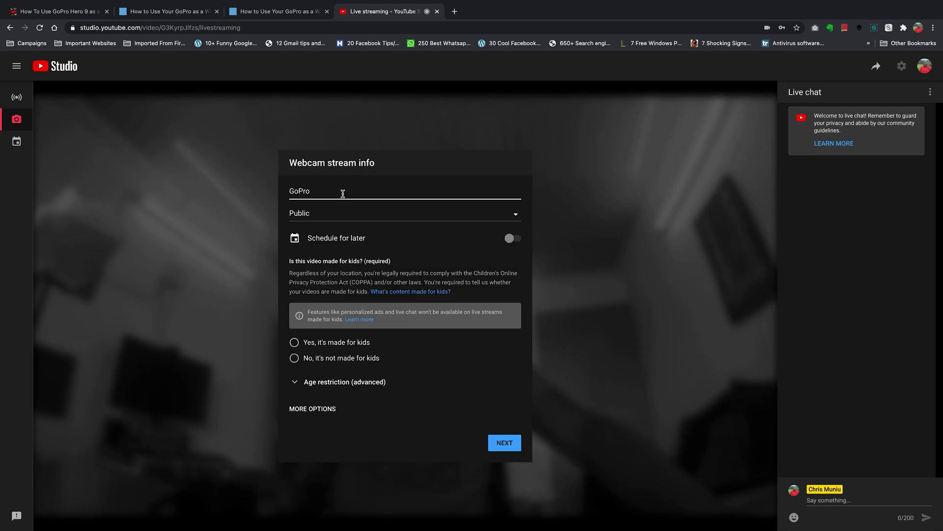
- Add 'Hero 9 WseTebcam' to the stream title, set visibility to Unlisted, and go live
text(Hero 9 WseTebcam)
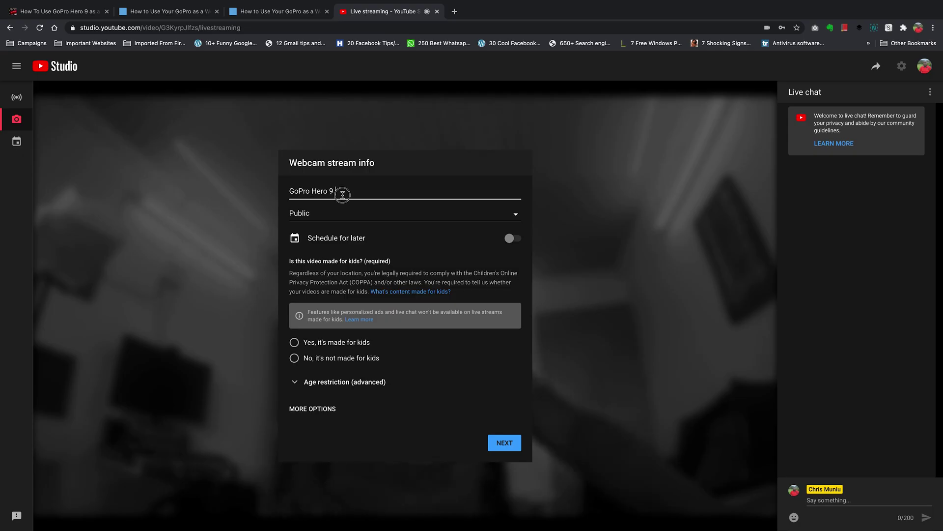
click(403, 212)
click(348, 253)
click(497, 442)
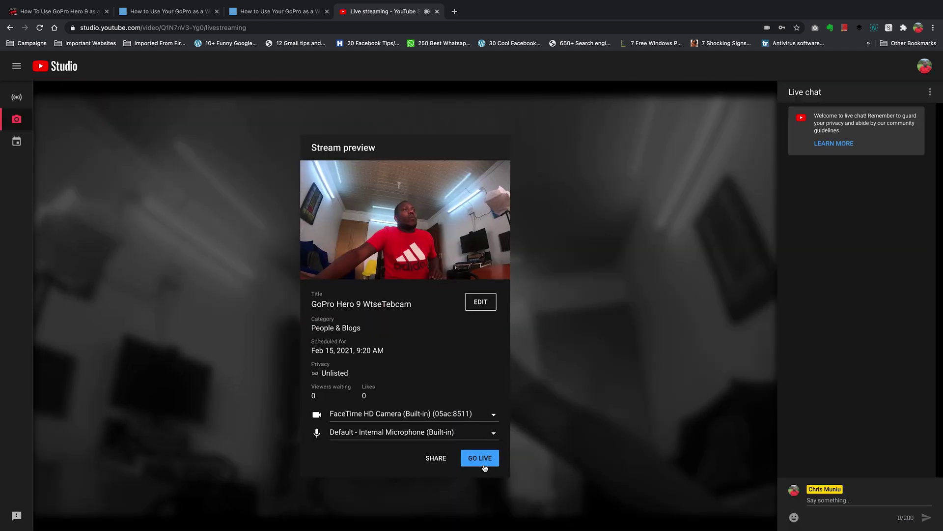
click(484, 465)
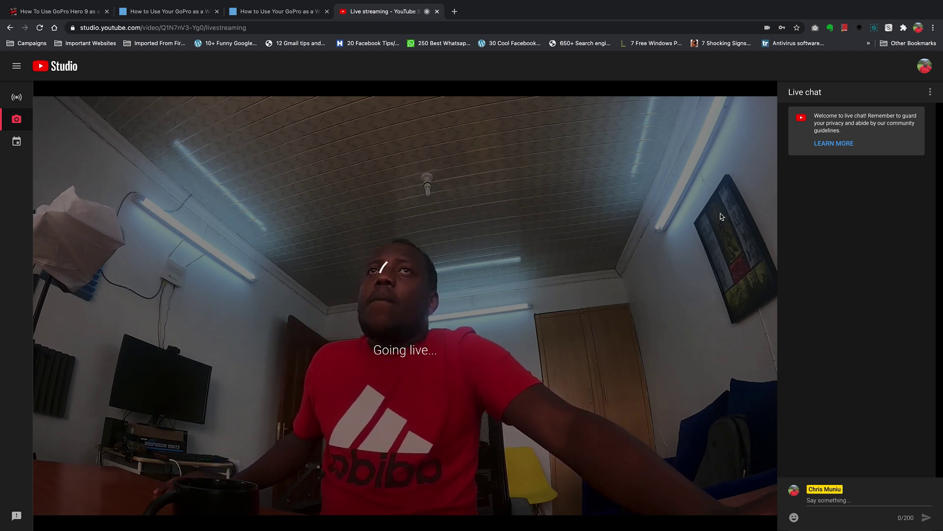
mouse_move(818, 4)
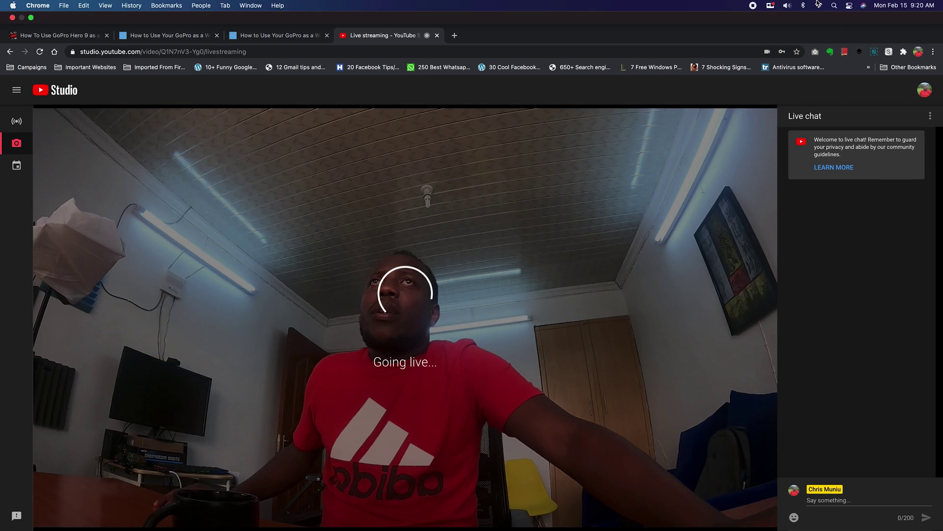
- Switch the GoPro's digital lens from Wide to Narrow Lens
click(771, 6)
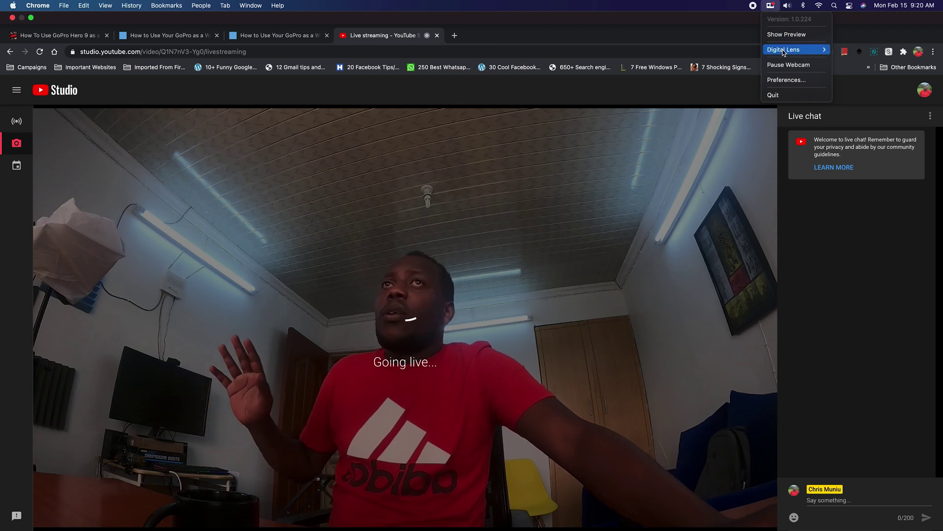
mouse_move(783, 53)
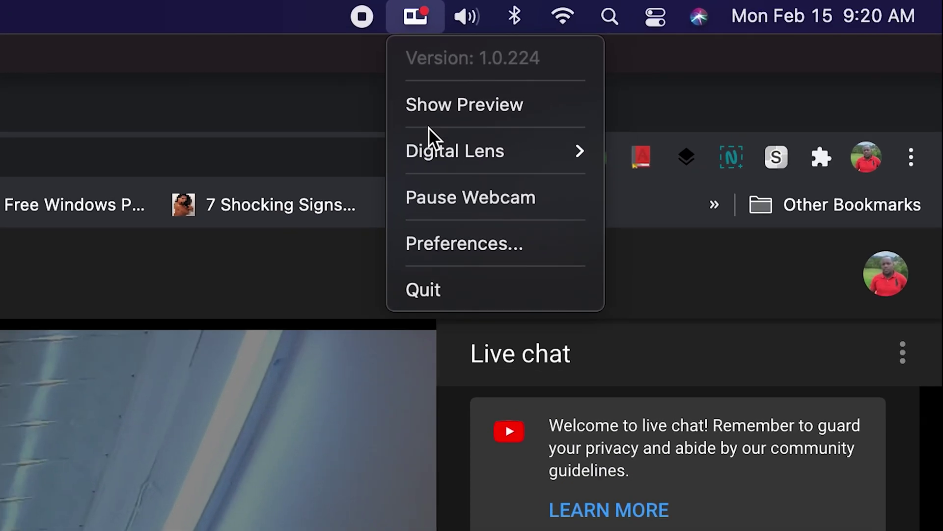
mouse_move(616, 94)
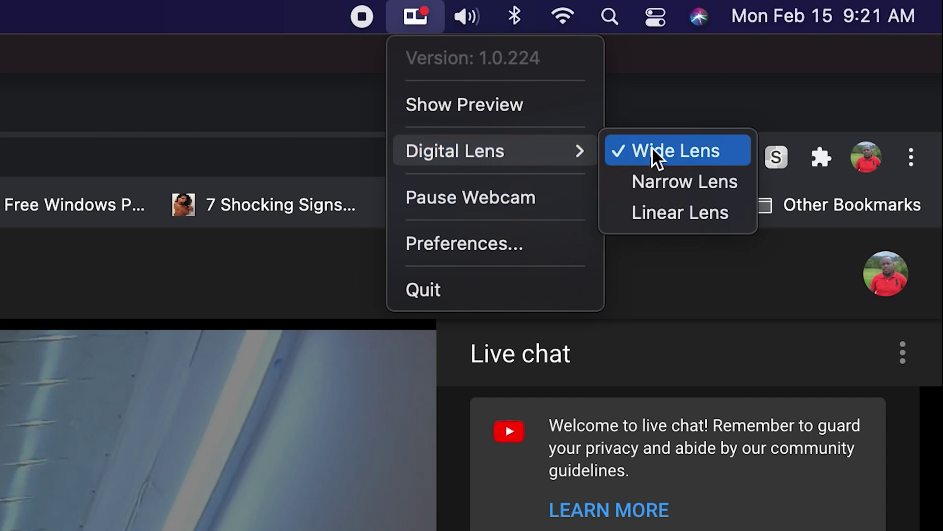
click(657, 177)
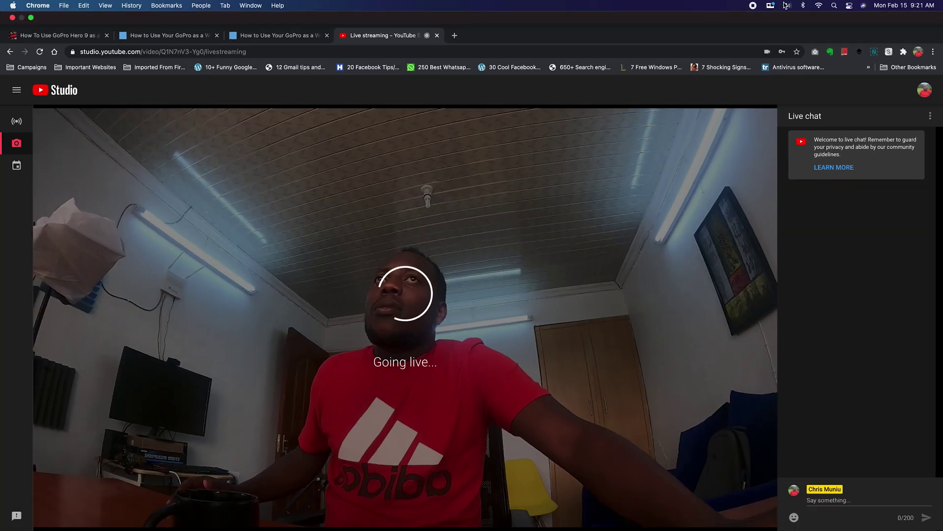
- Change the GoPro's digital lens to Linear Lens
click(415, 17)
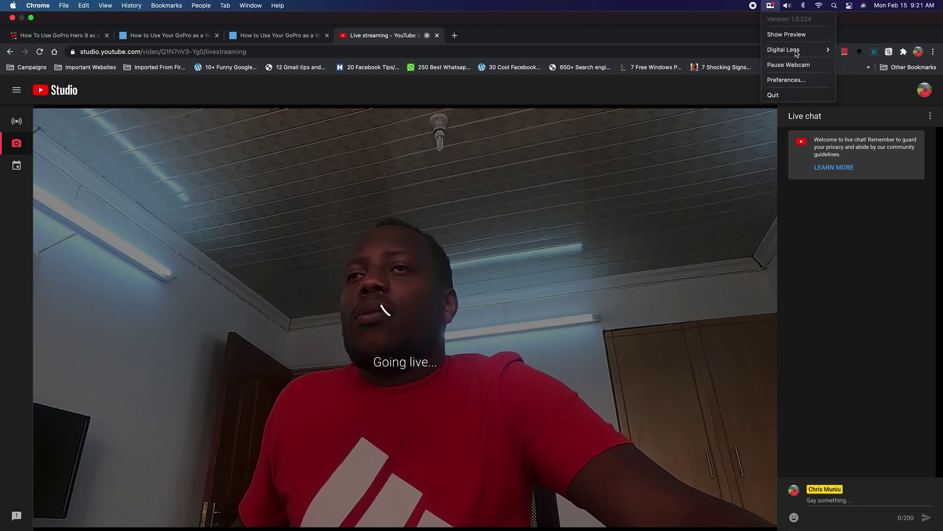
mouse_move(823, 54)
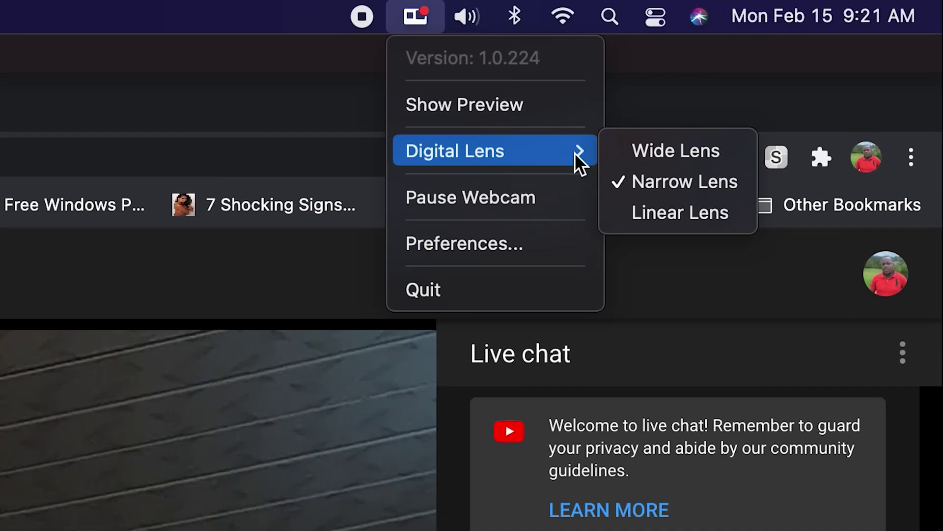
click(672, 211)
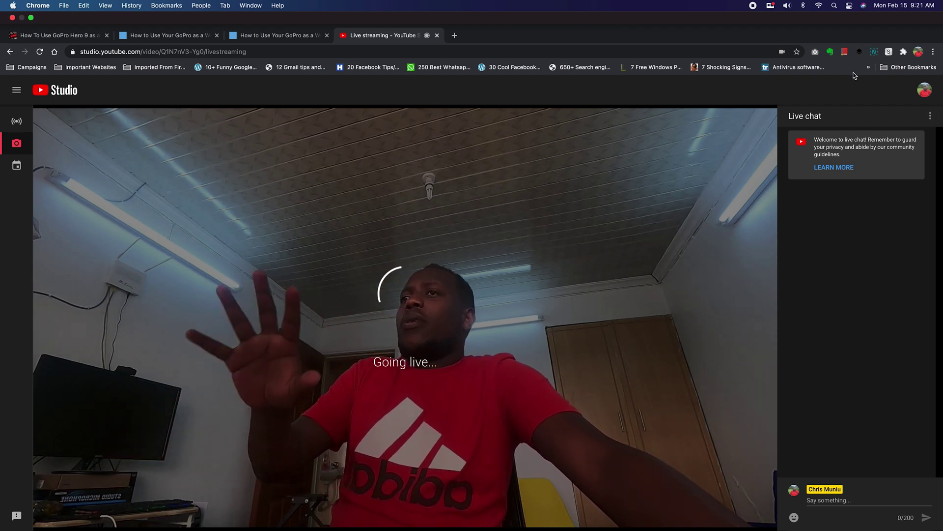
click(775, 7)
mouse_move(808, 54)
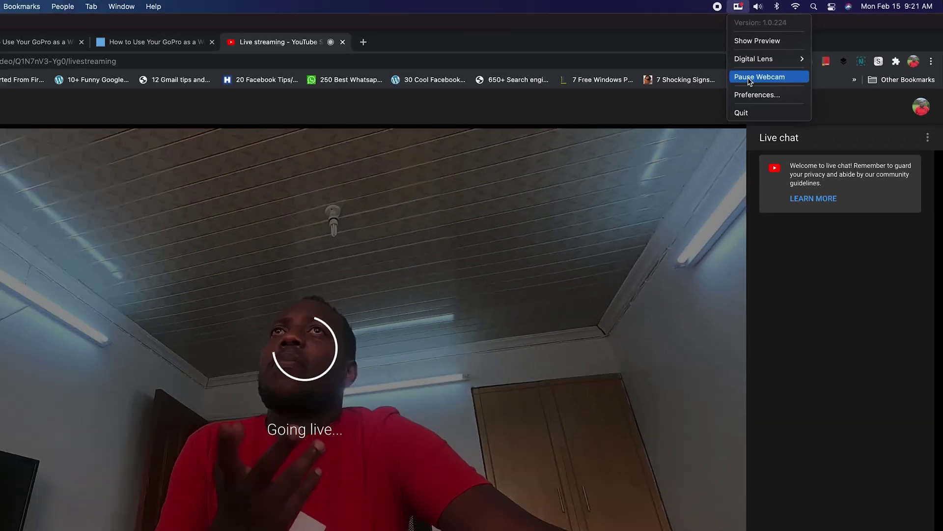
click(169, 24)
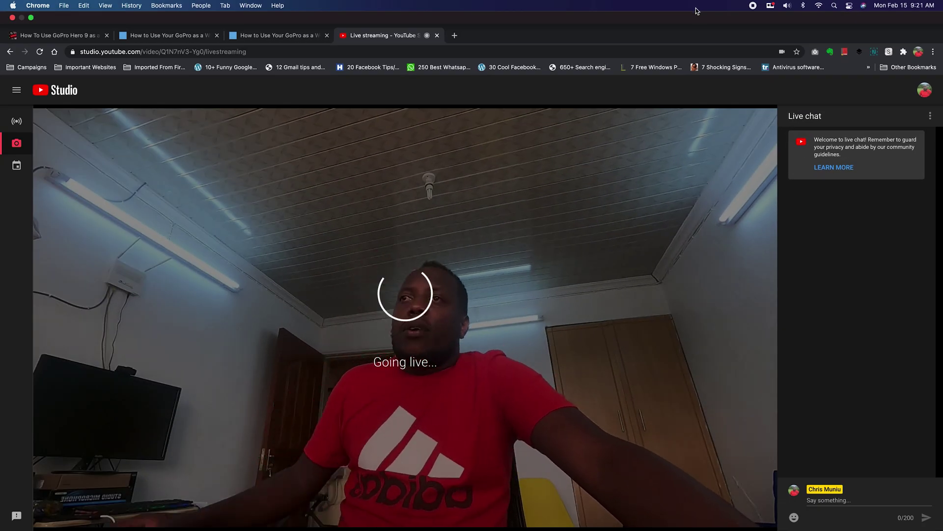